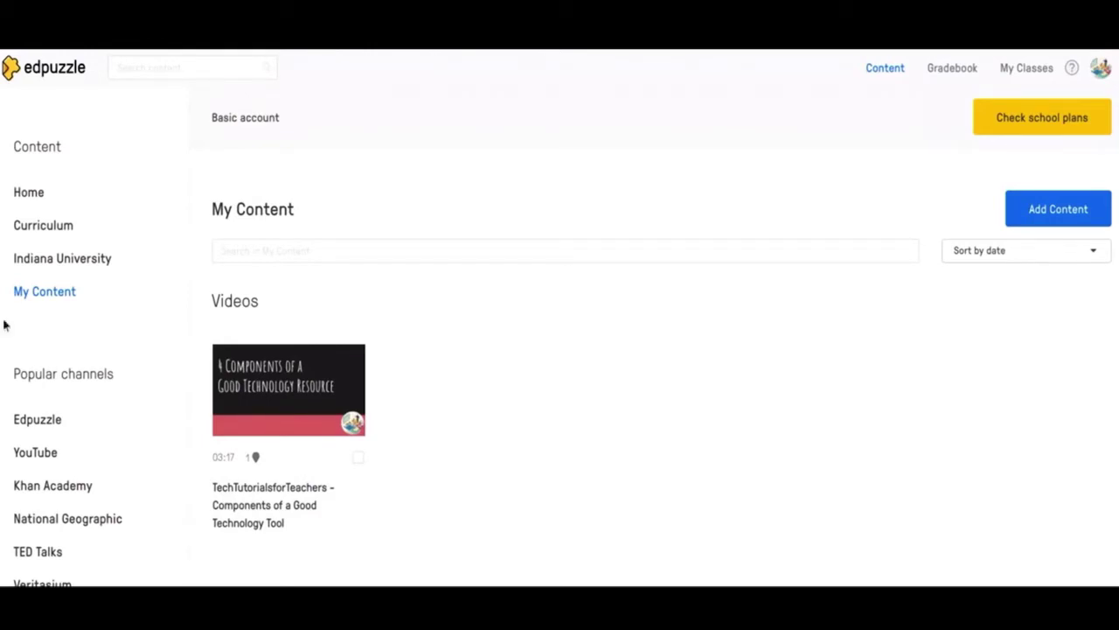
Browse the Curriculum page, then return to My Content and open the Add Content menu
scroll(99, 305, "down", 3)
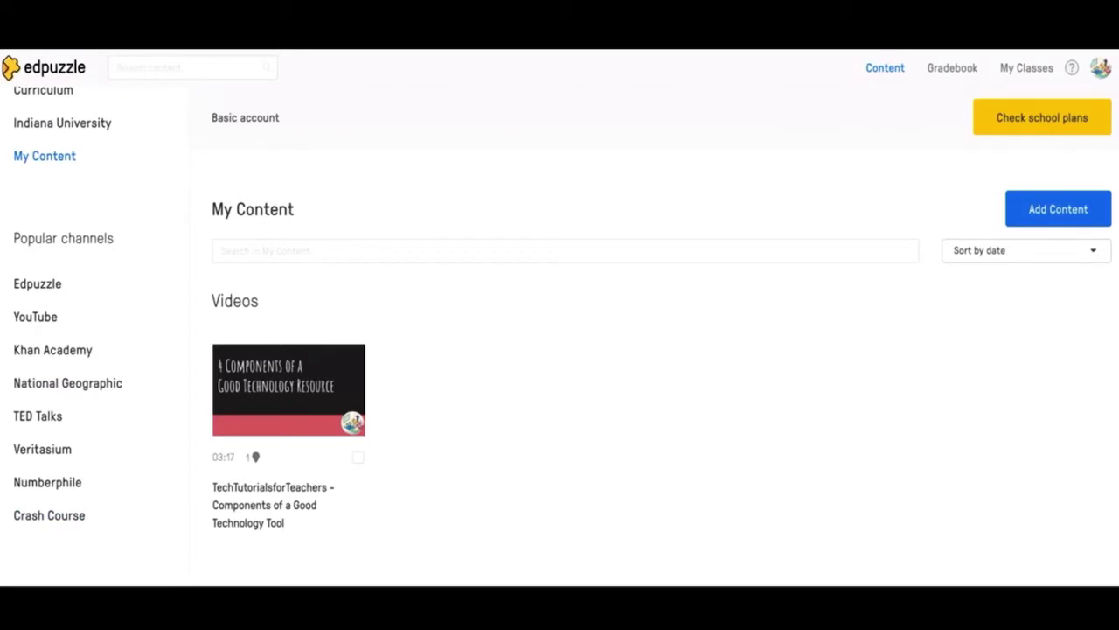
scroll(90, 355, "up", 3)
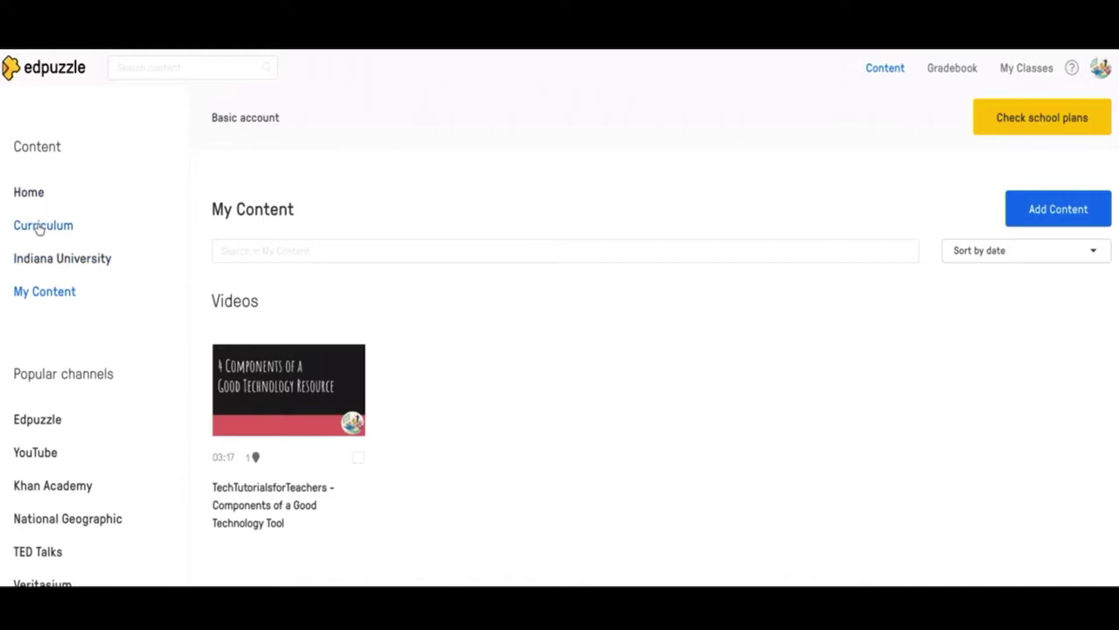
left_click(39, 226)
scroll(394, 354, "down", 1)
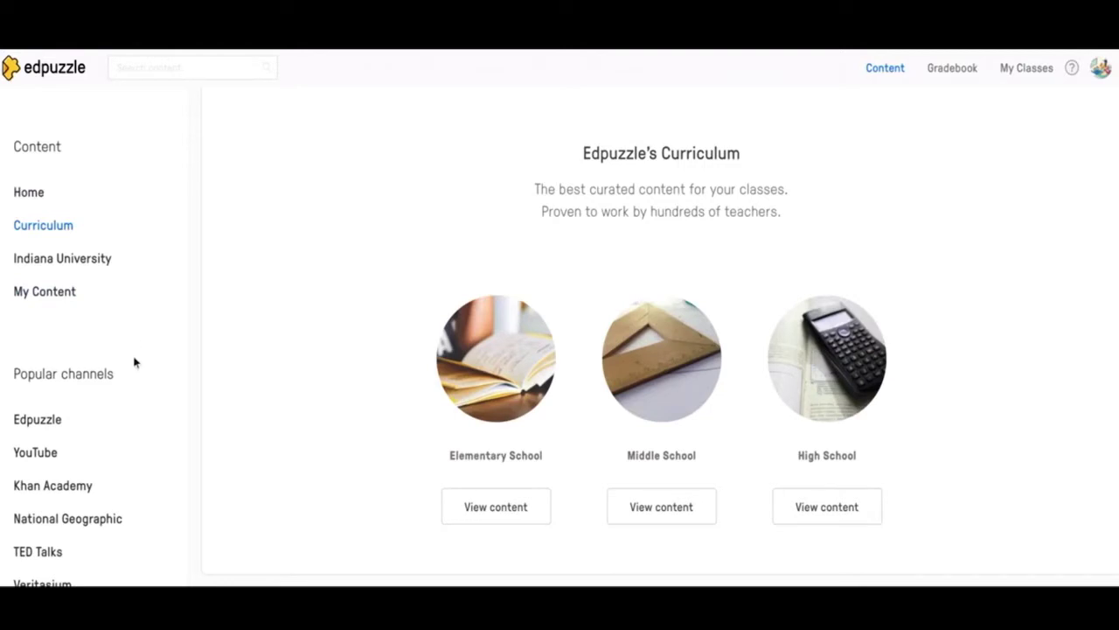
scroll(132, 362, "down", 3)
scroll(135, 362, "up", 3)
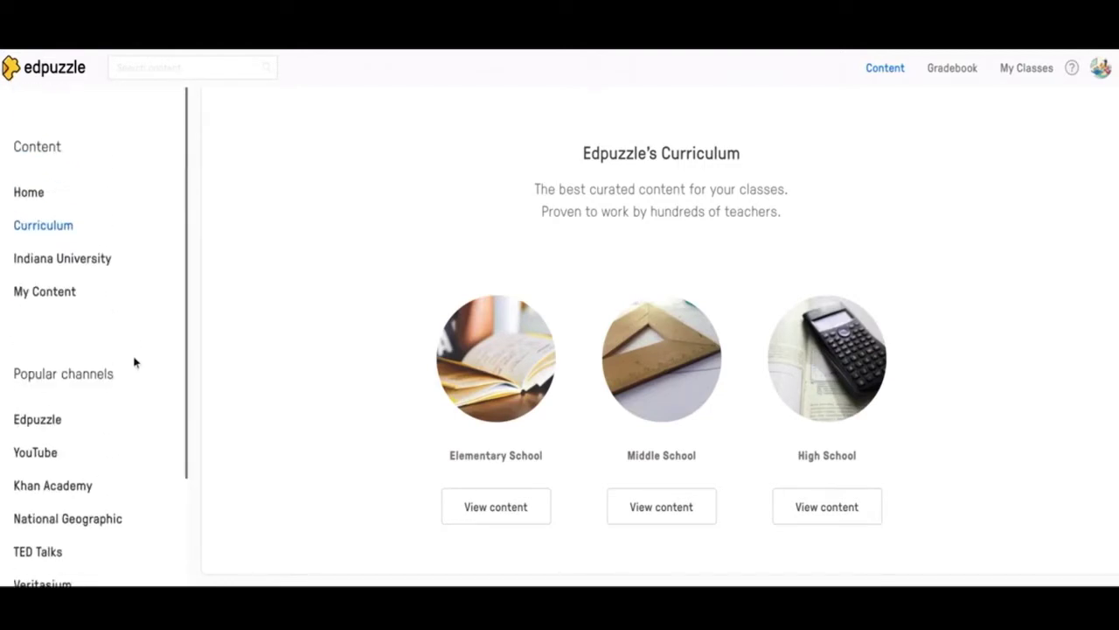
left_click(68, 294)
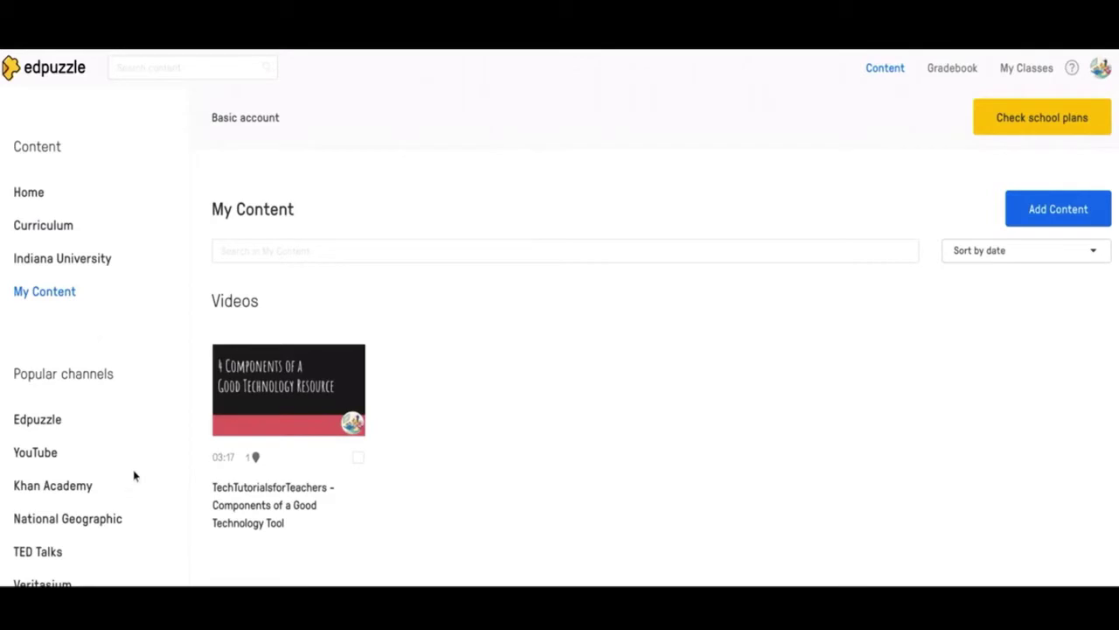
left_click(1054, 210)
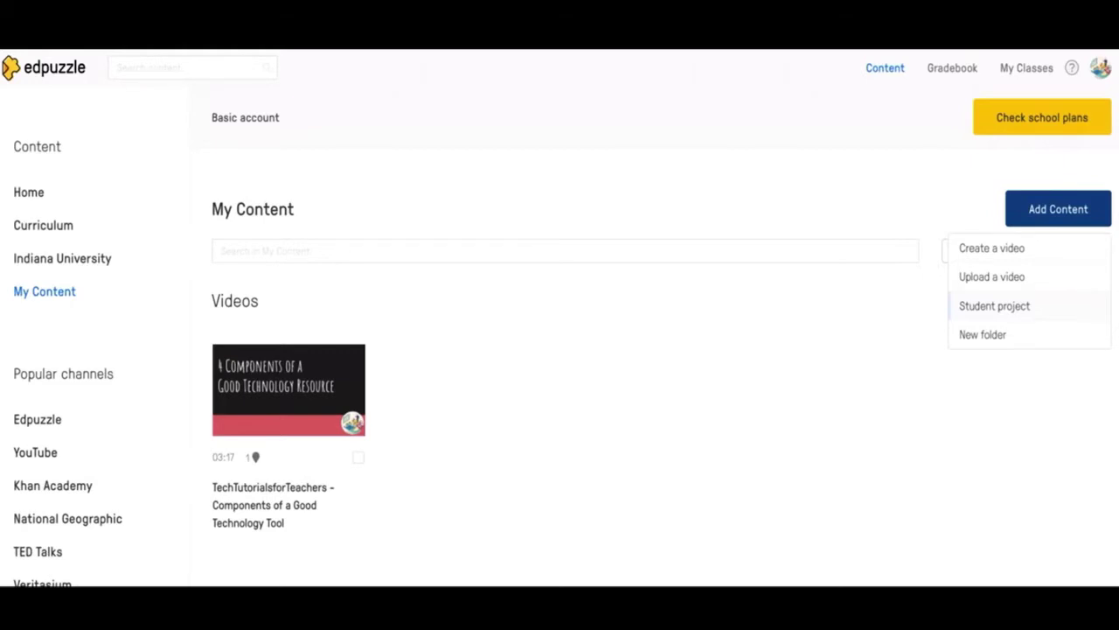
Preview the New Student Project form, then leave it without creating anything
left_click(980, 308)
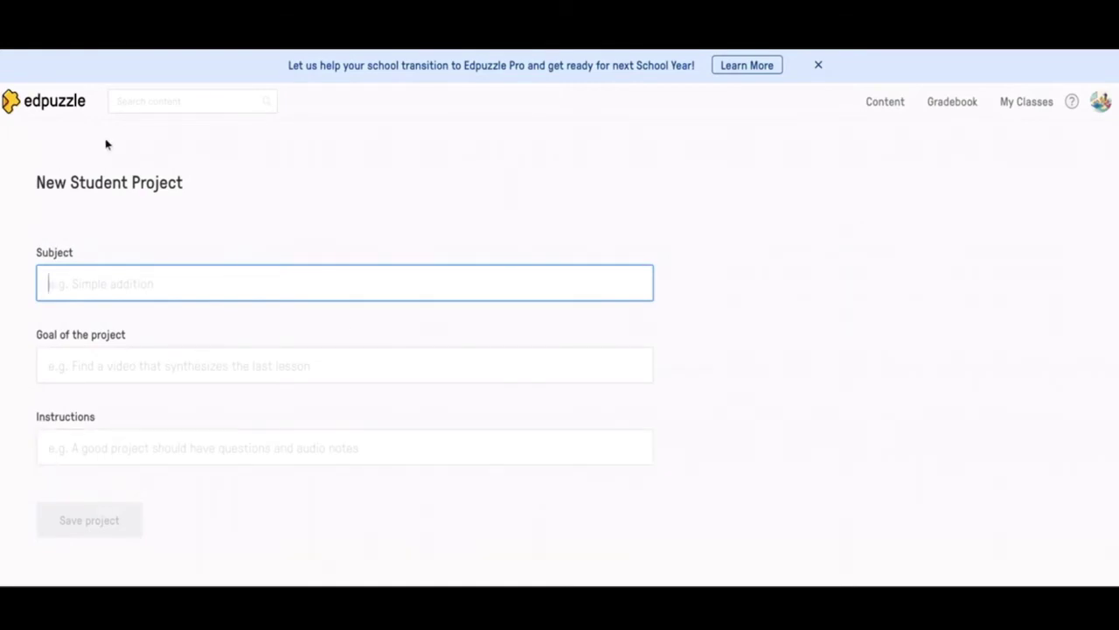
left_click(818, 64)
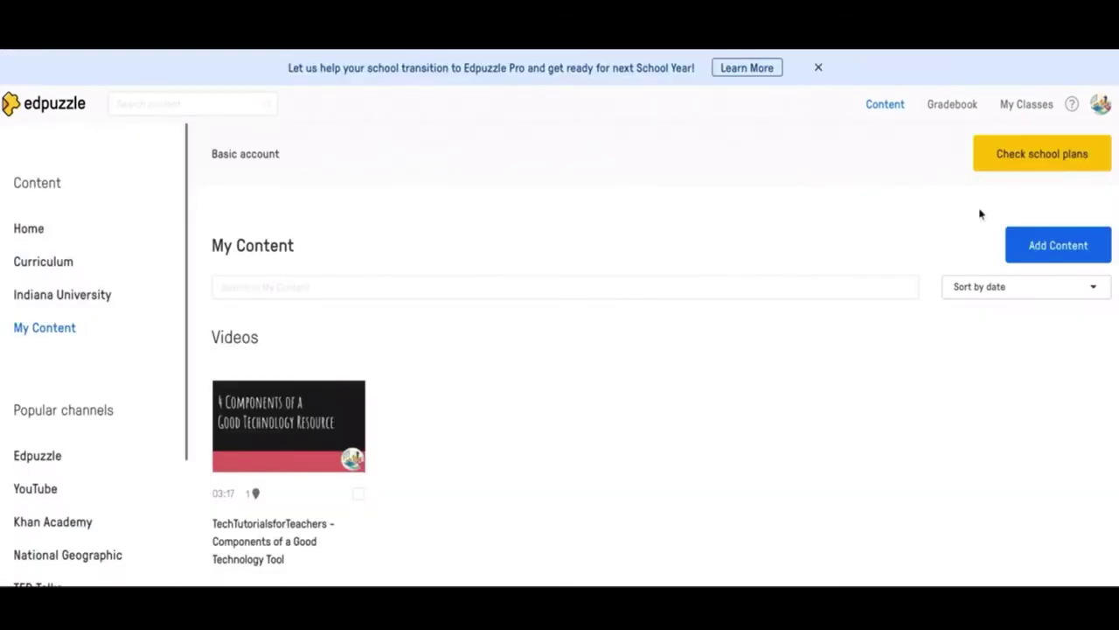
left_click(1014, 245)
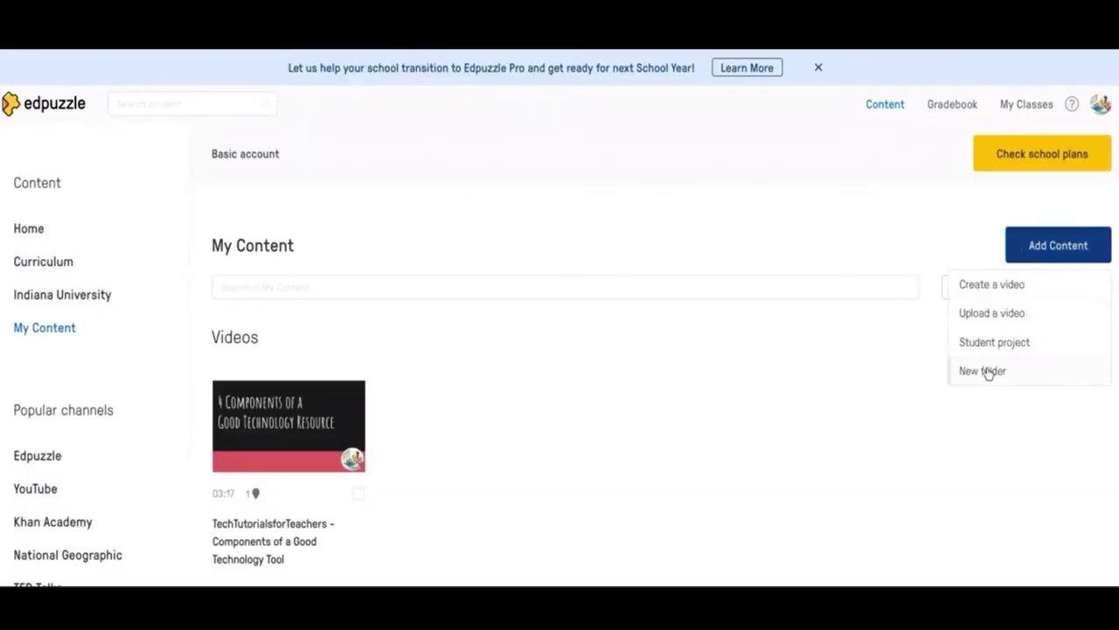
left_click(613, 334)
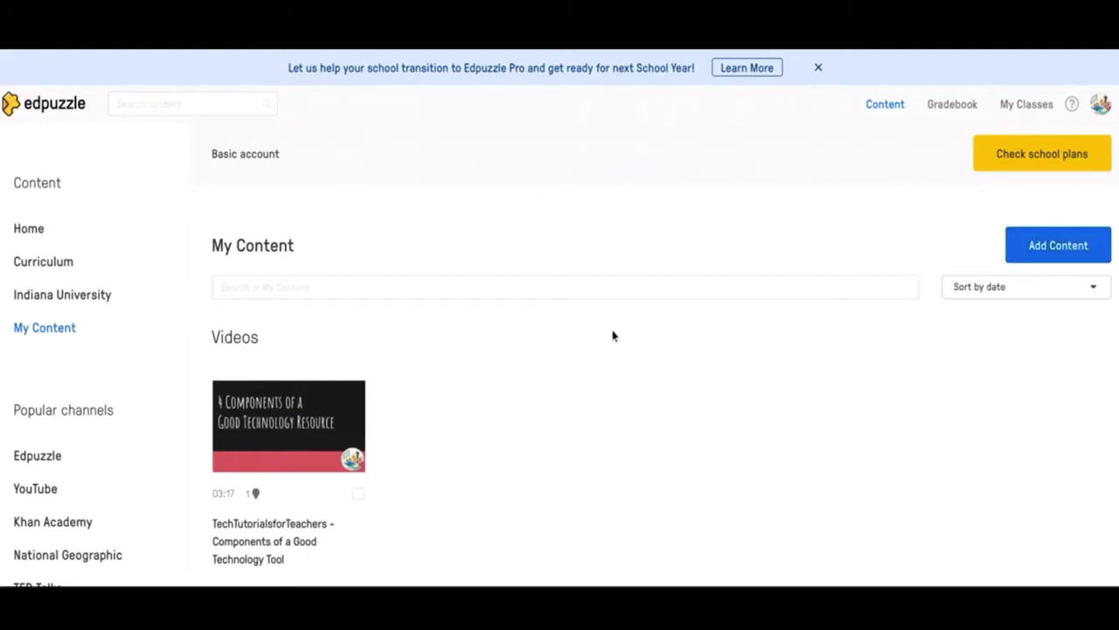
scroll(614, 336, "down", 1)
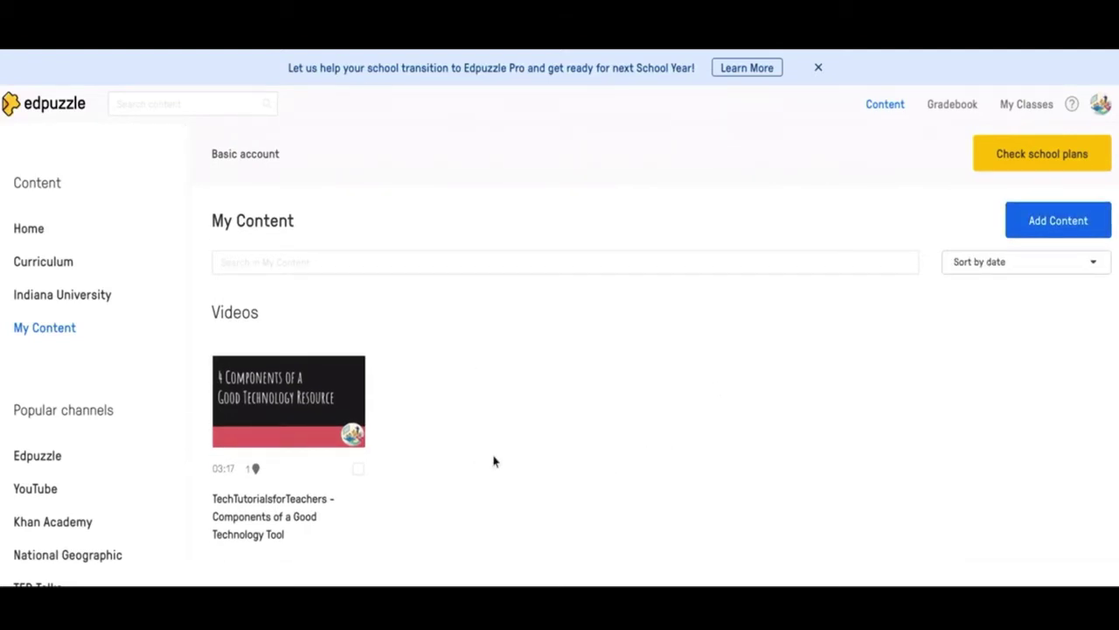
scroll(748, 476, "up", 1)
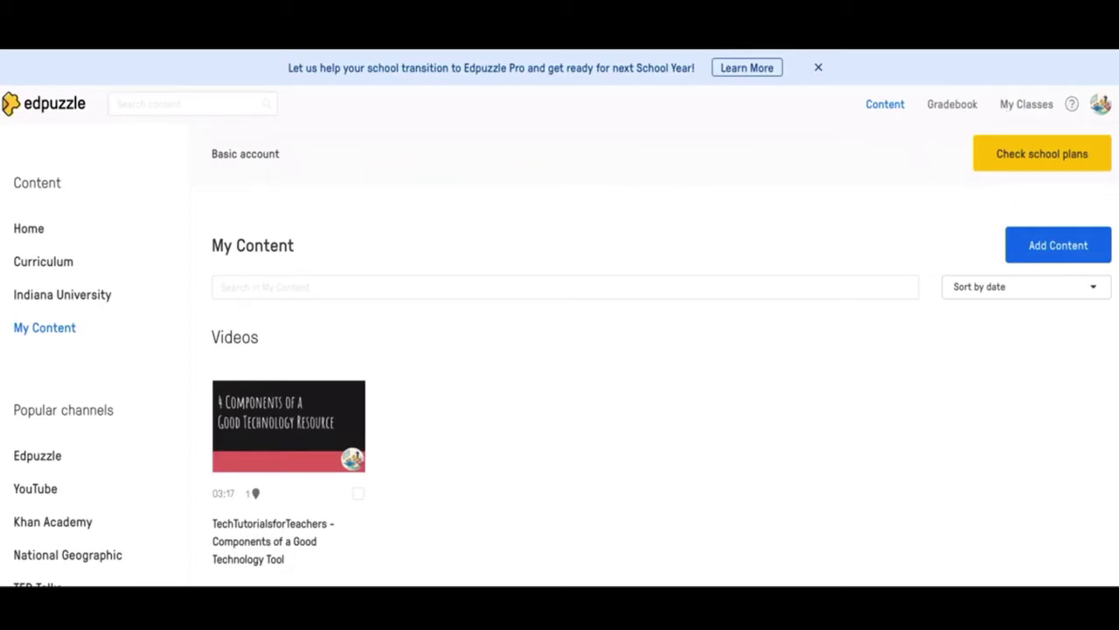
Go to My Classes and open the empty Gradebook
left_click(1041, 108)
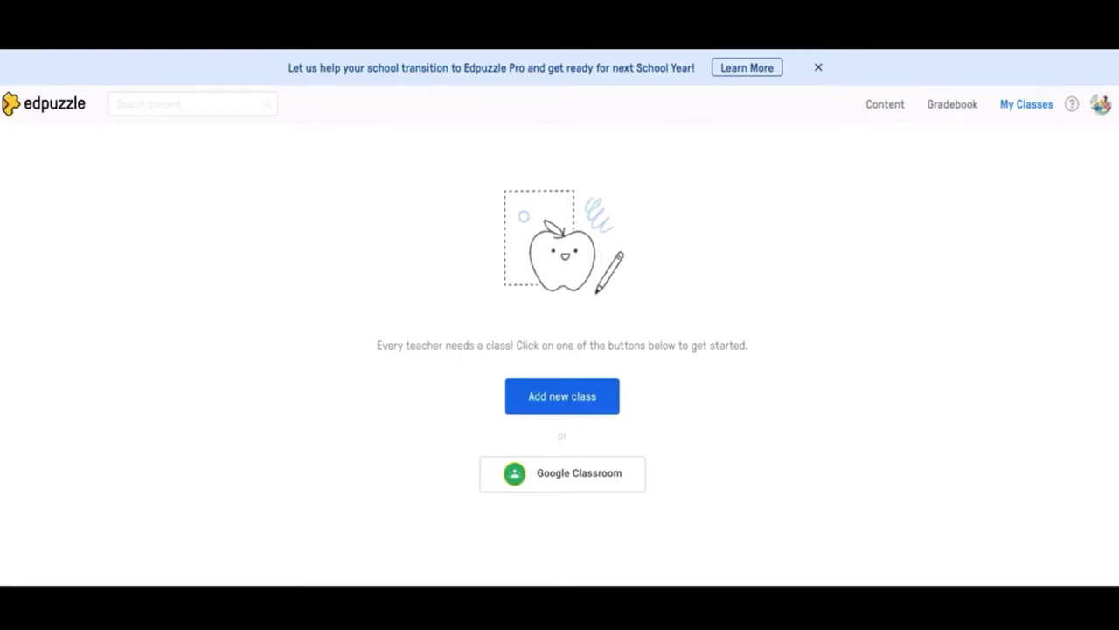
left_click(962, 102)
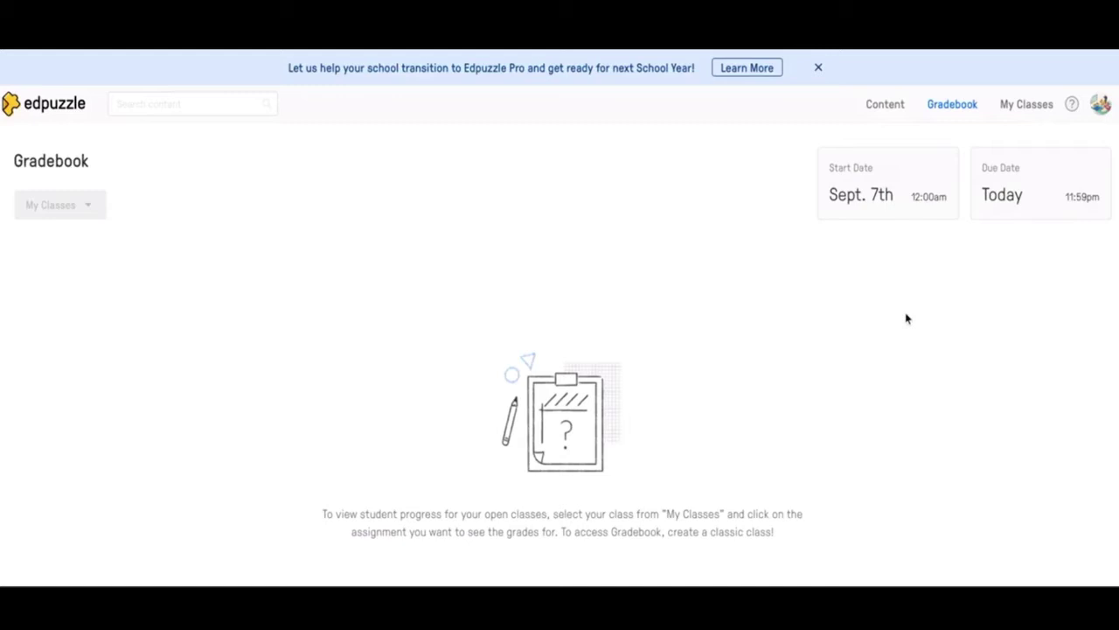
Dismiss the Edpuzzle Pro banner and go back to My Content's single Components video
left_click(819, 67)
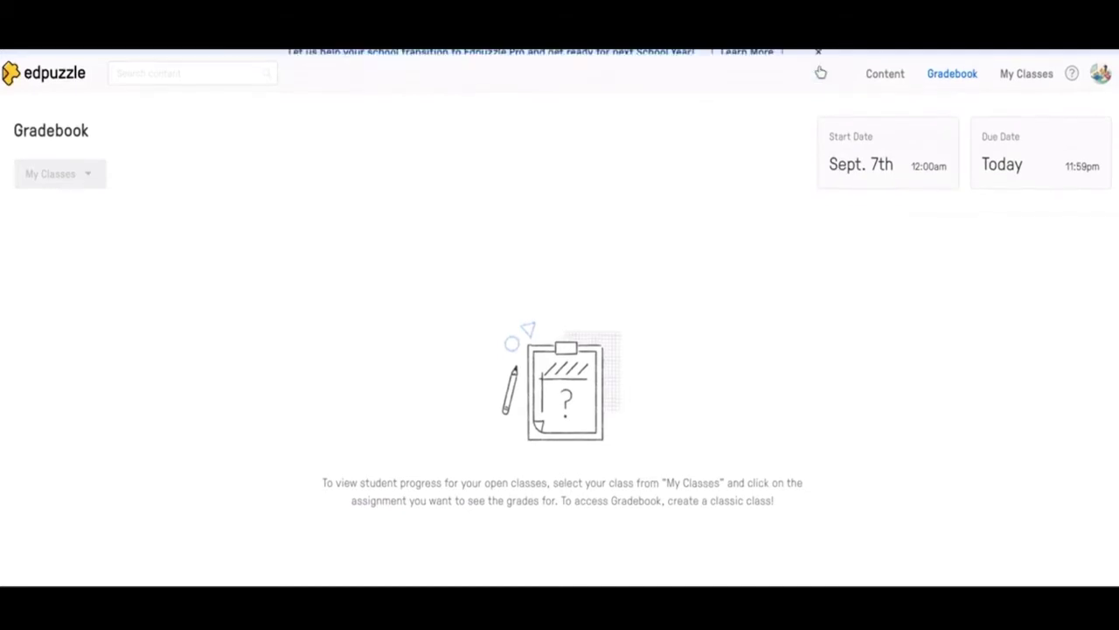
left_click(884, 75)
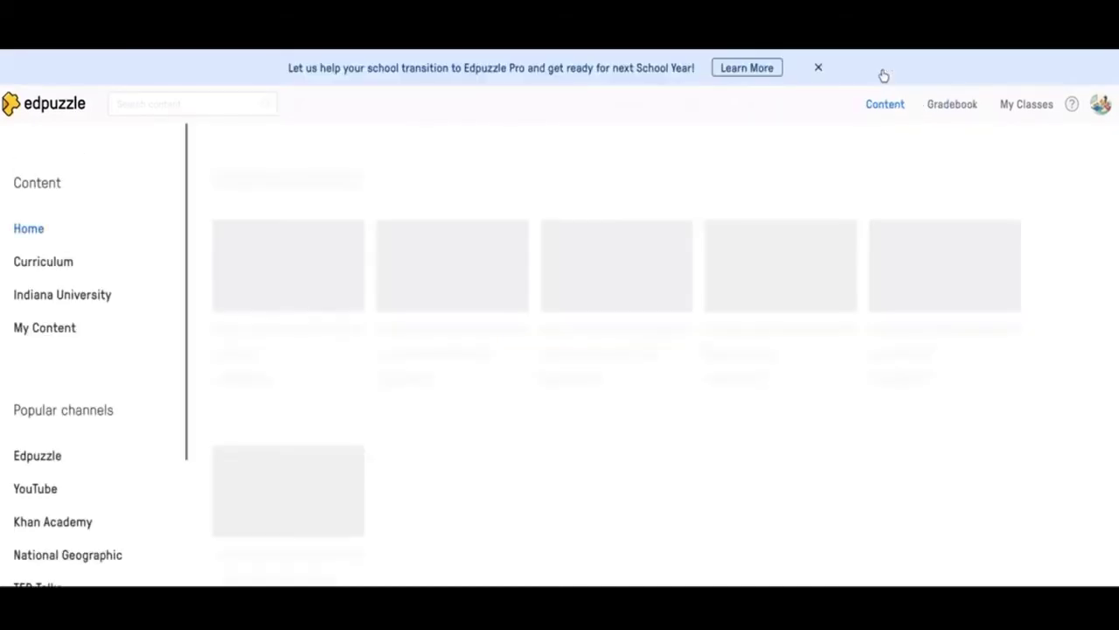
left_click(817, 68)
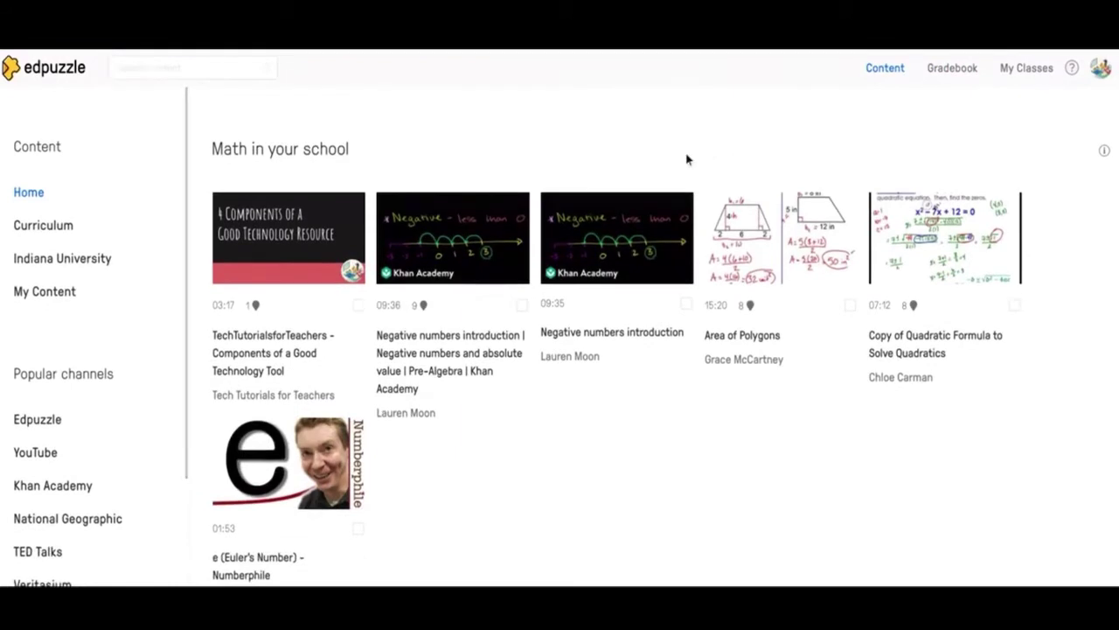
left_click(43, 294)
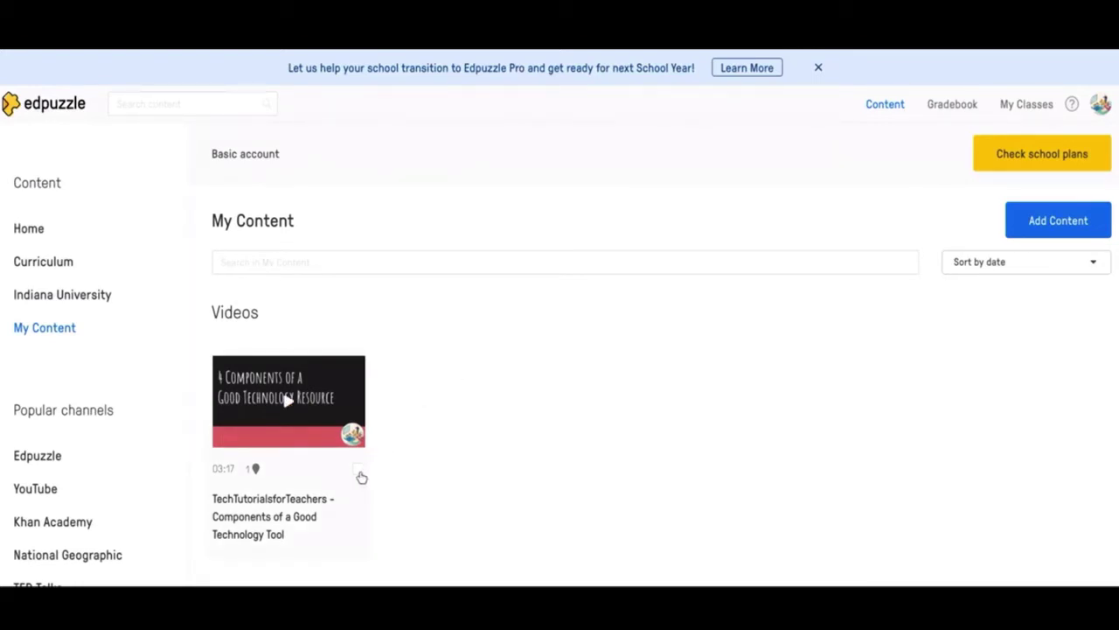
Select the Components of a Good Technology Tool video card
left_click(358, 471)
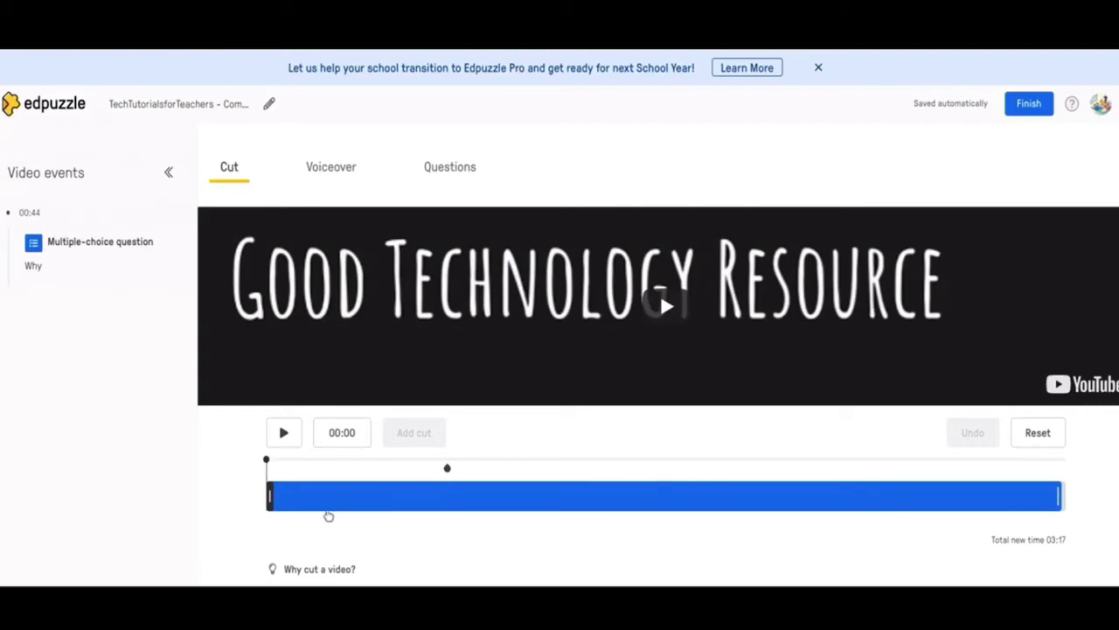
Cut roughly 00:31–00:38 from the video, shortening it to 03:09
scroll(642, 534, "down", 1)
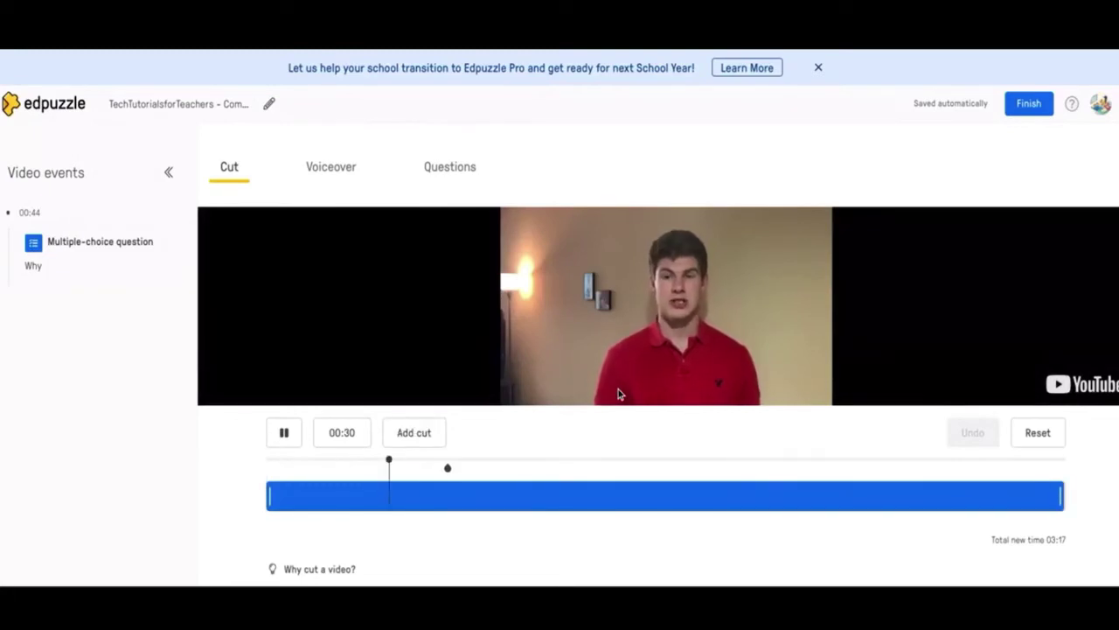
left_click(287, 433)
left_click(421, 434)
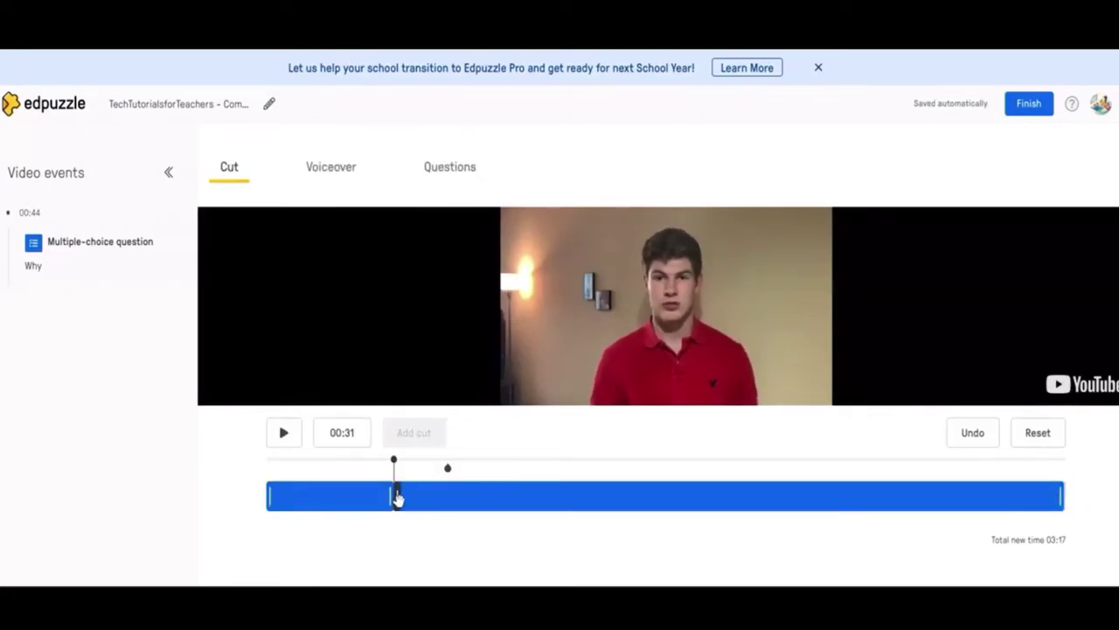
left_click_drag(397, 497, 423, 498)
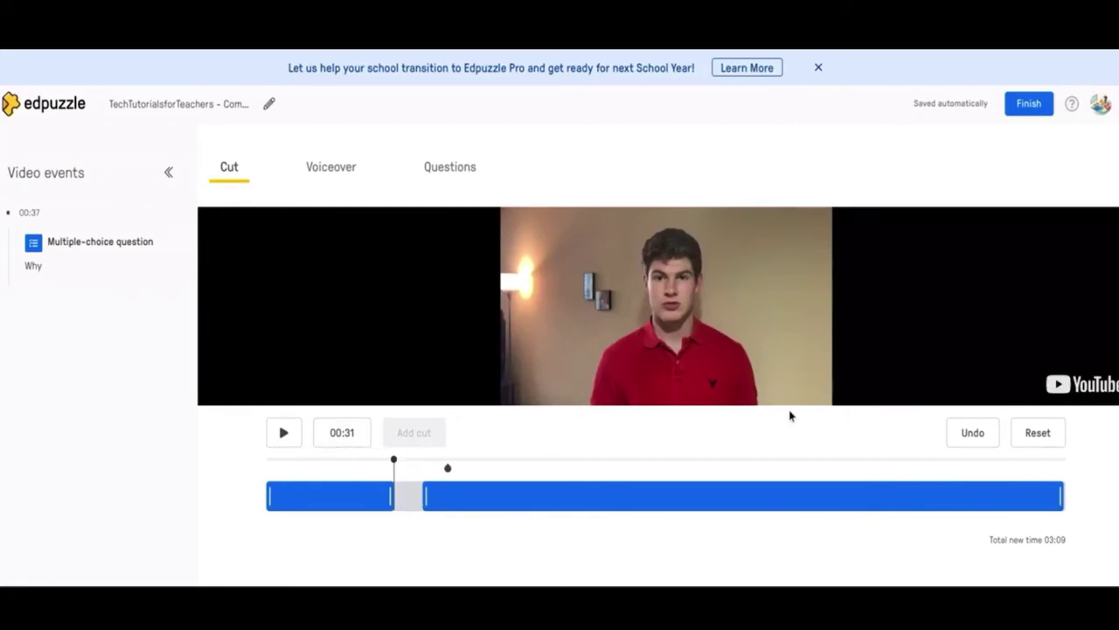
Try Voiceover, which is blocked for YouTube videos, then show the Questions types
left_click(343, 164)
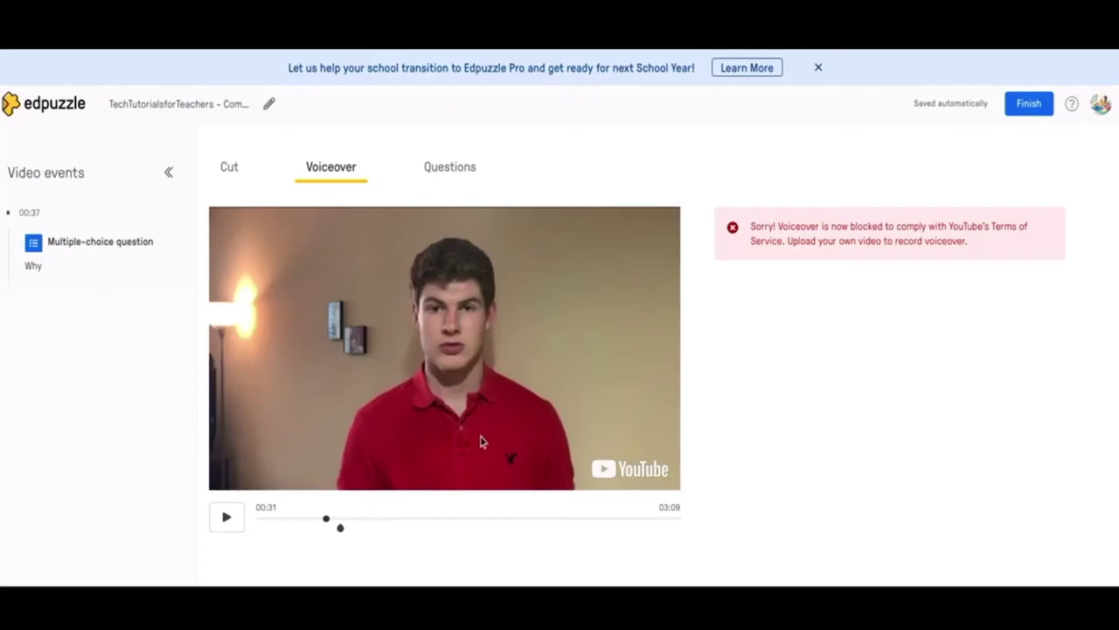
left_click(451, 168)
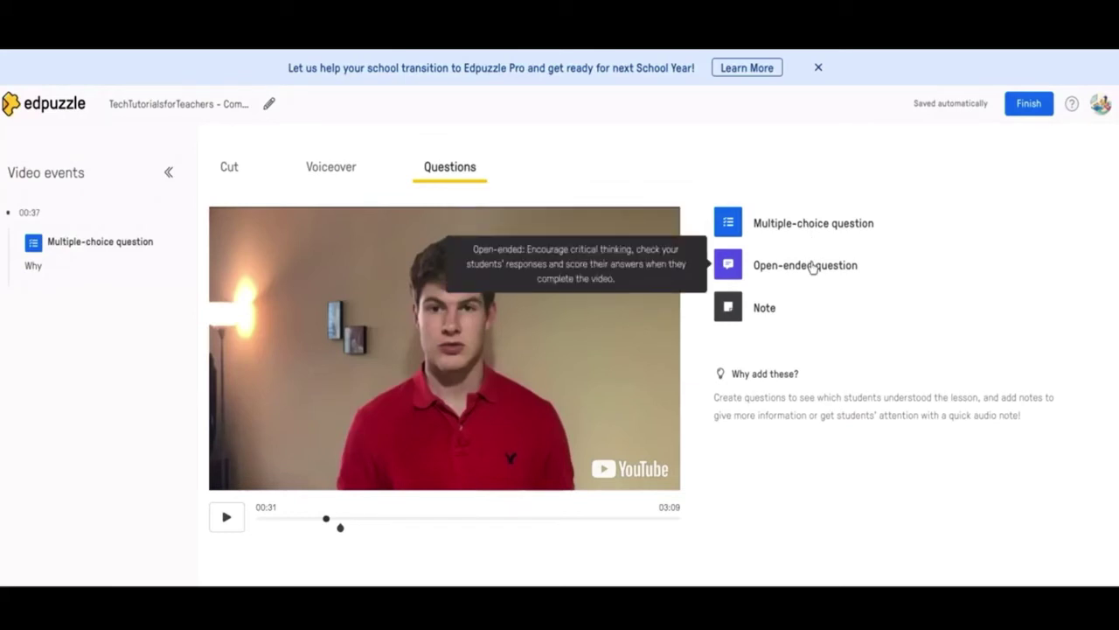
left_click(791, 225)
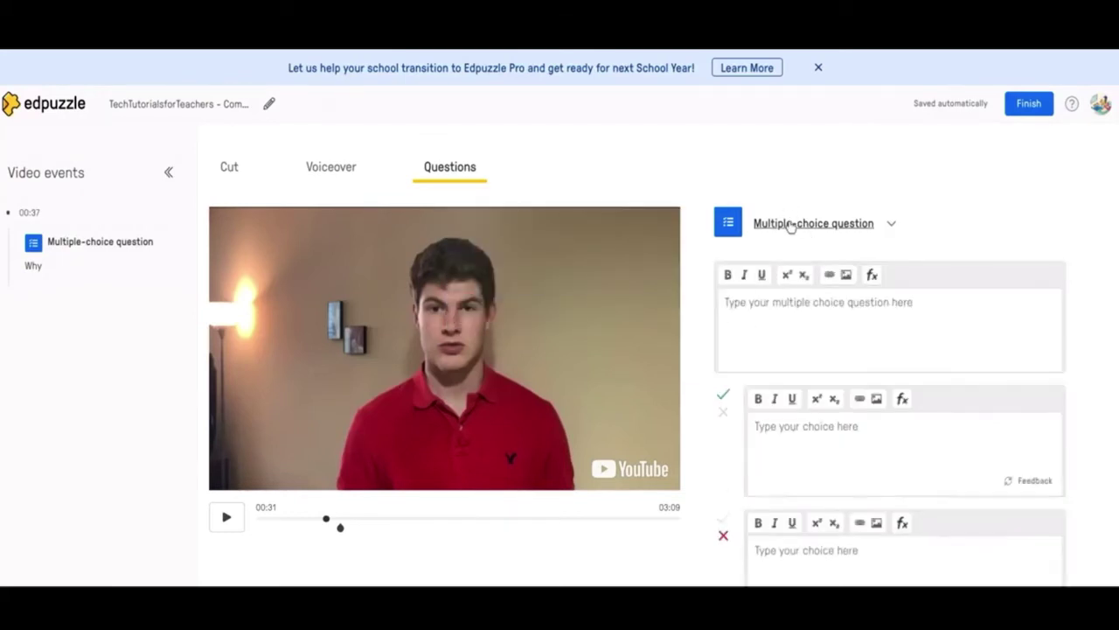
scroll(918, 320, "down", 2)
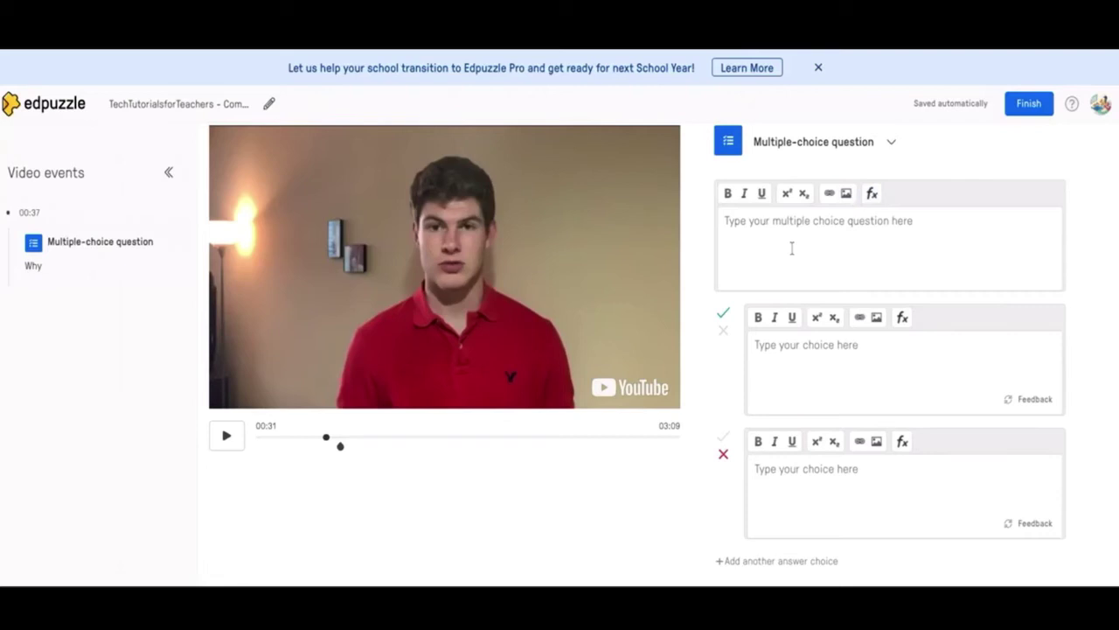
scroll(792, 248, "down", 2)
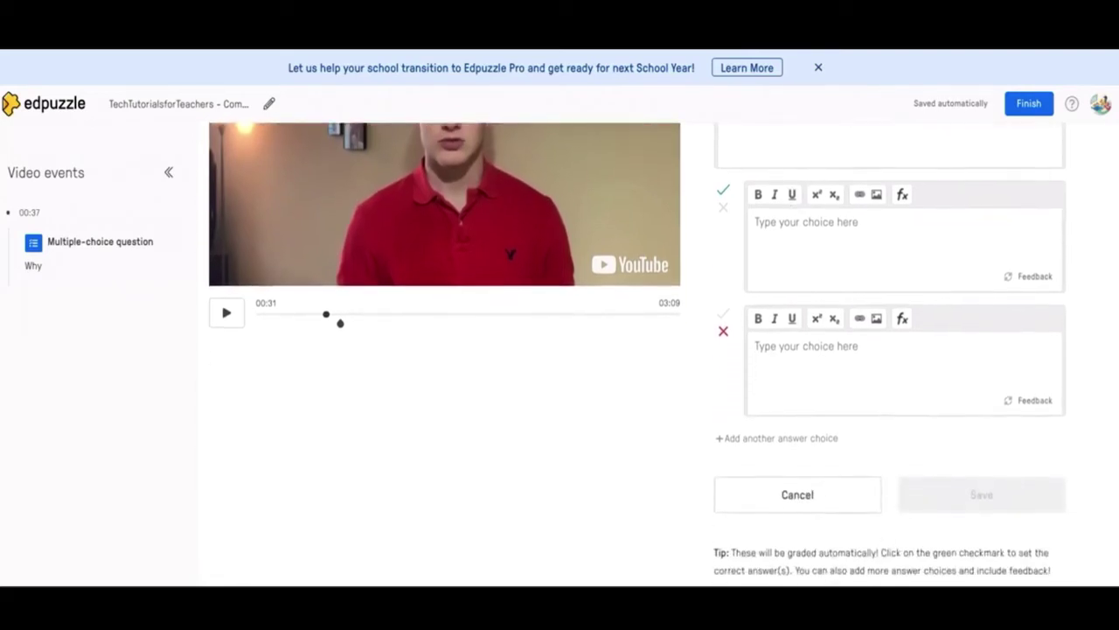
left_click(781, 441)
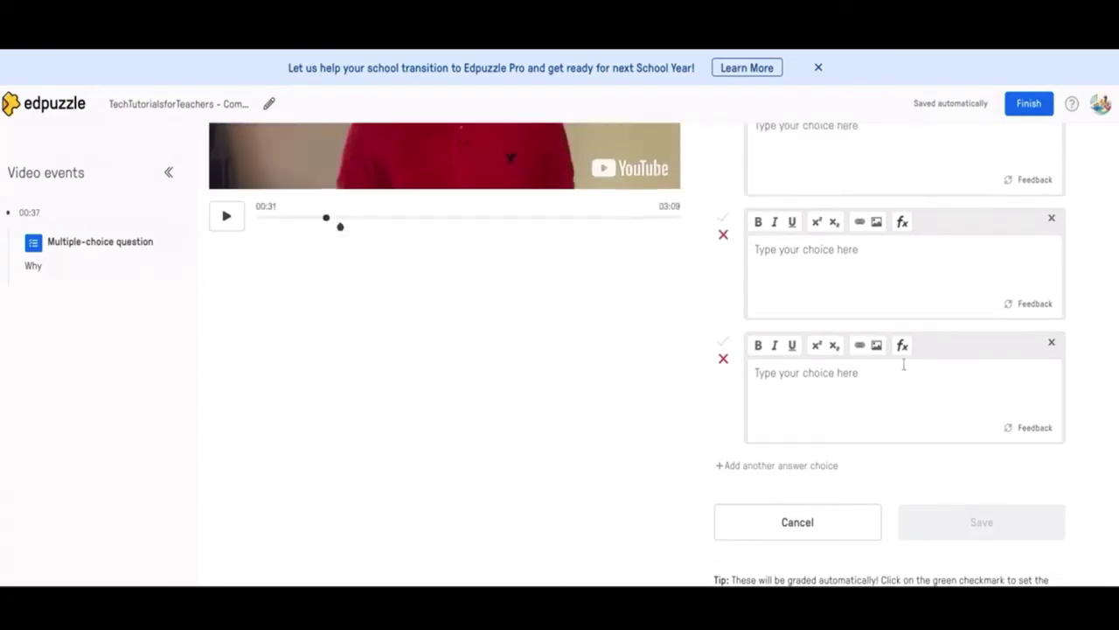
scroll(904, 365, "up", 2)
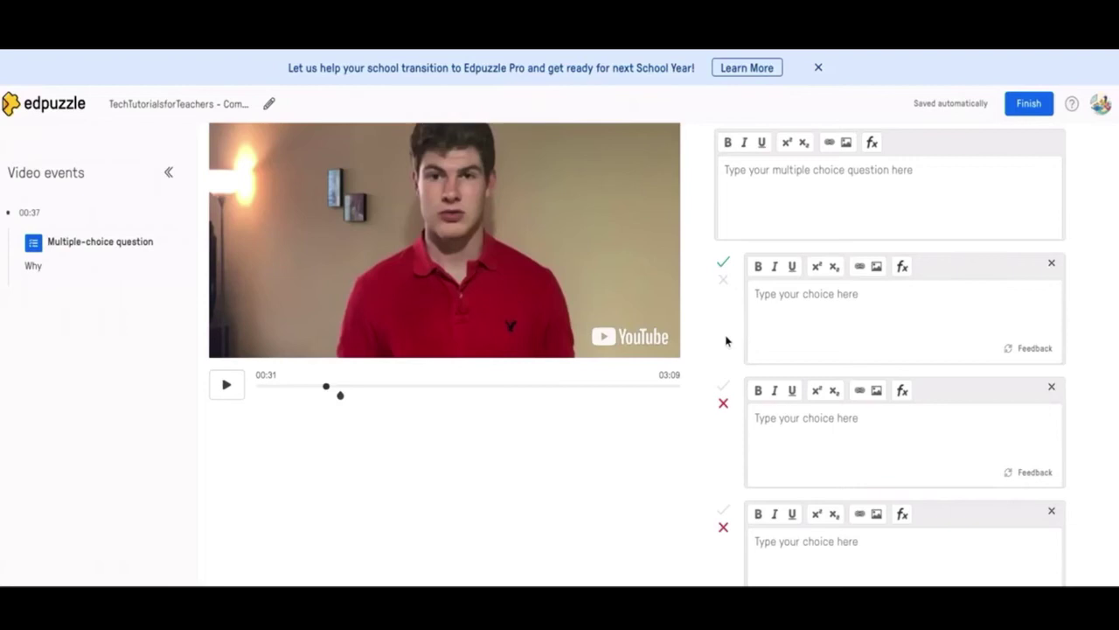
left_click(724, 390)
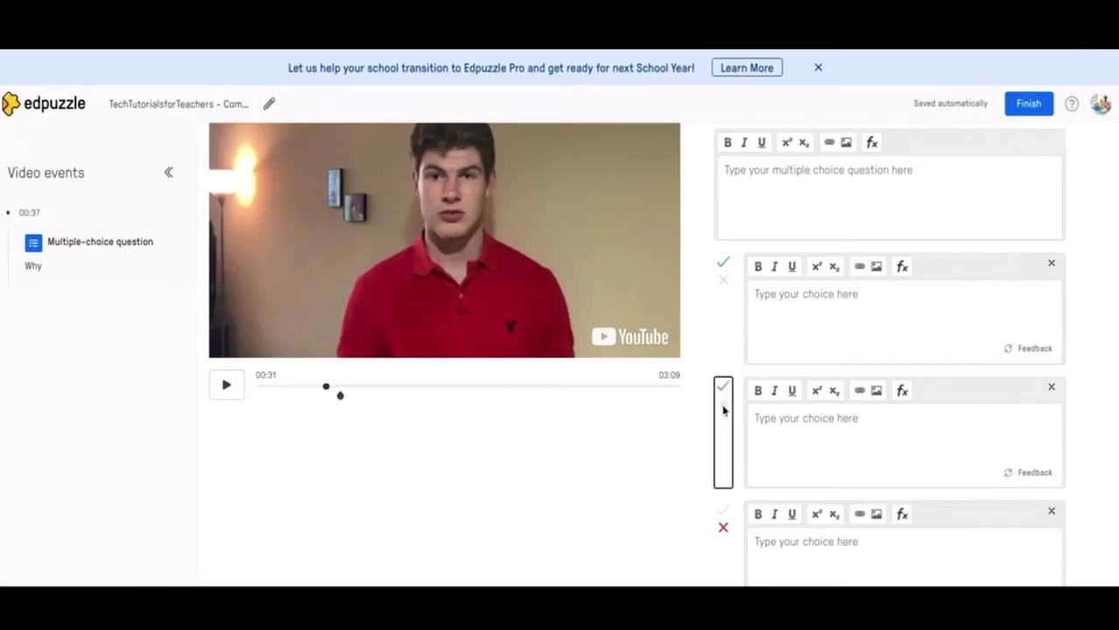
left_click(723, 405)
left_click(723, 279)
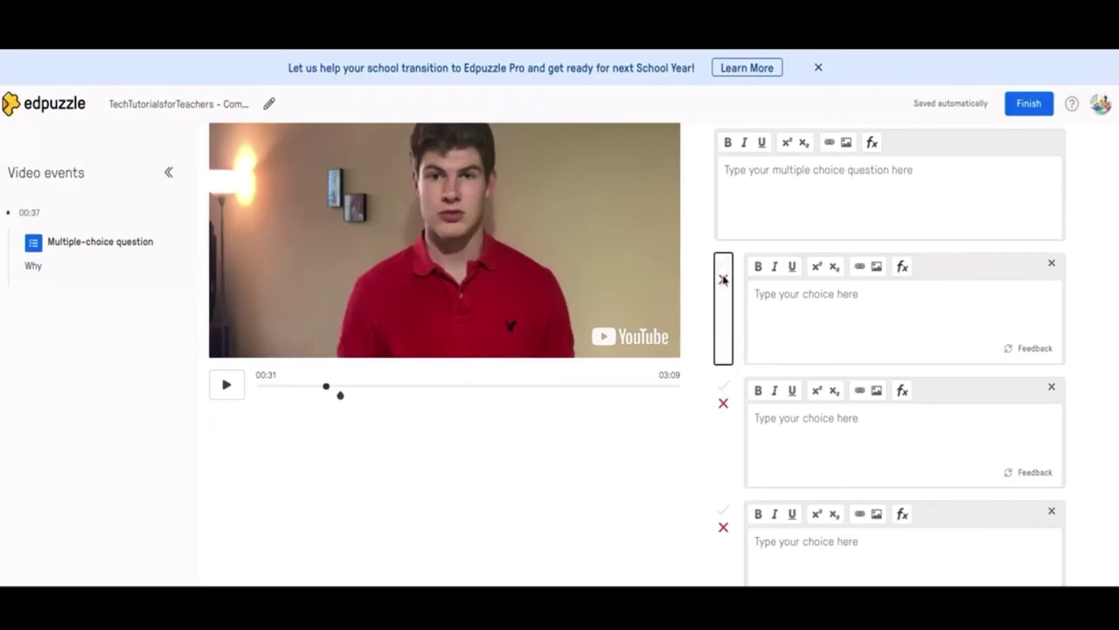
left_click(724, 267)
left_click(724, 509)
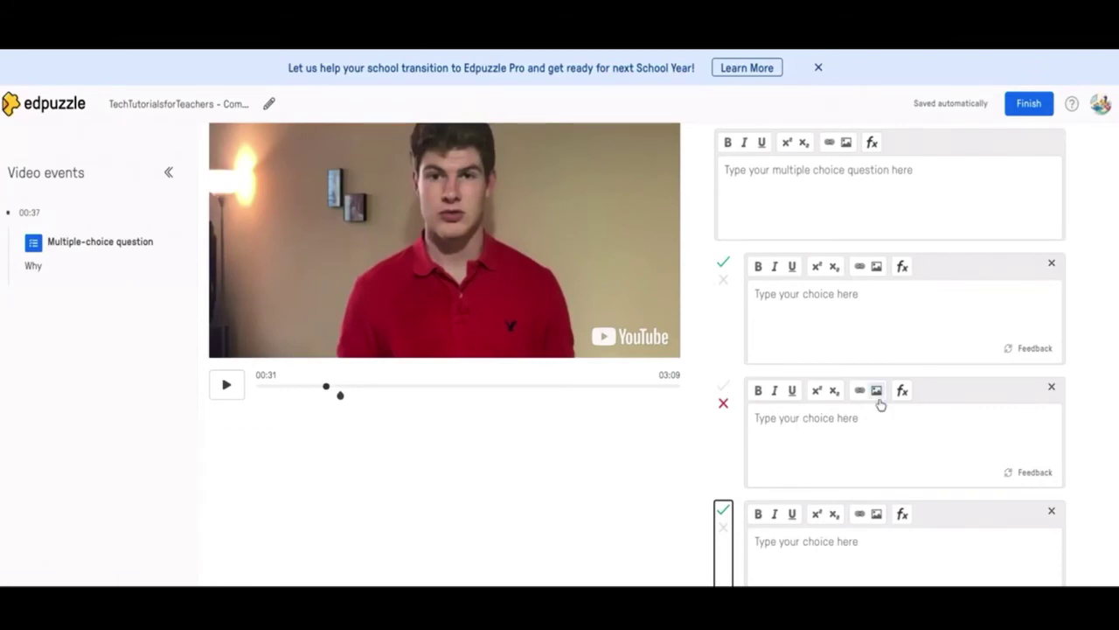
scroll(880, 404, "down", 3)
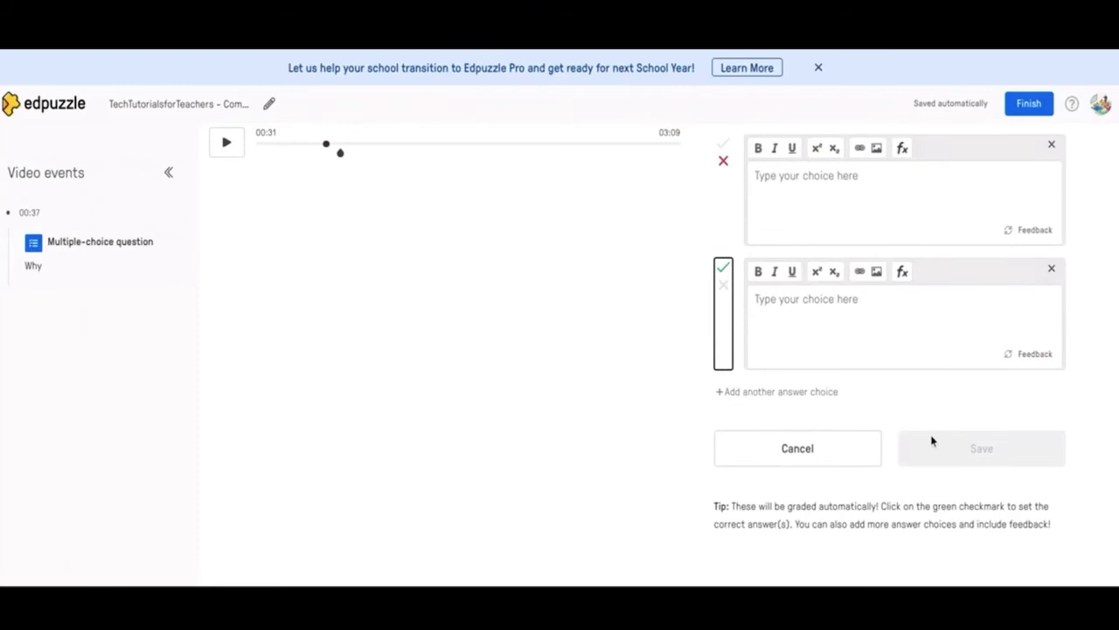
left_click(872, 456)
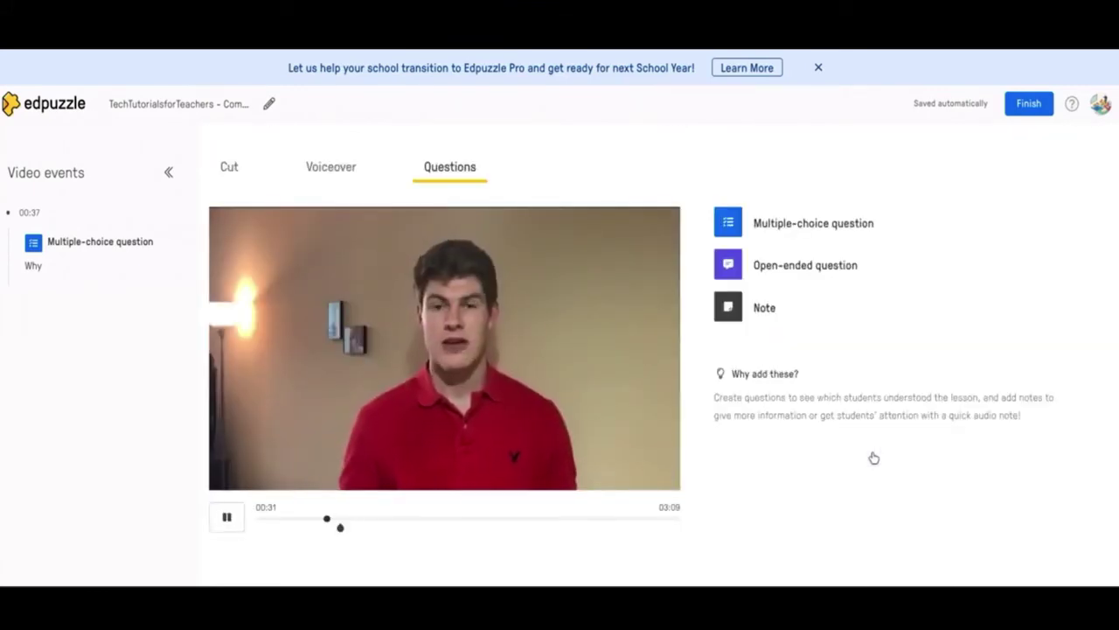
left_click(228, 519)
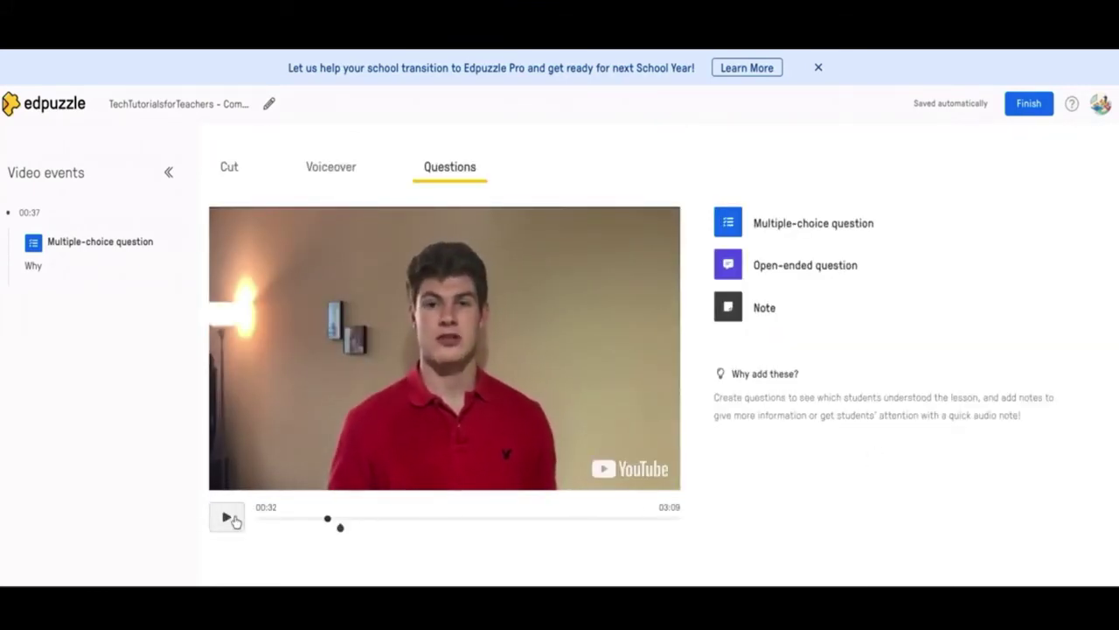
left_click(829, 271)
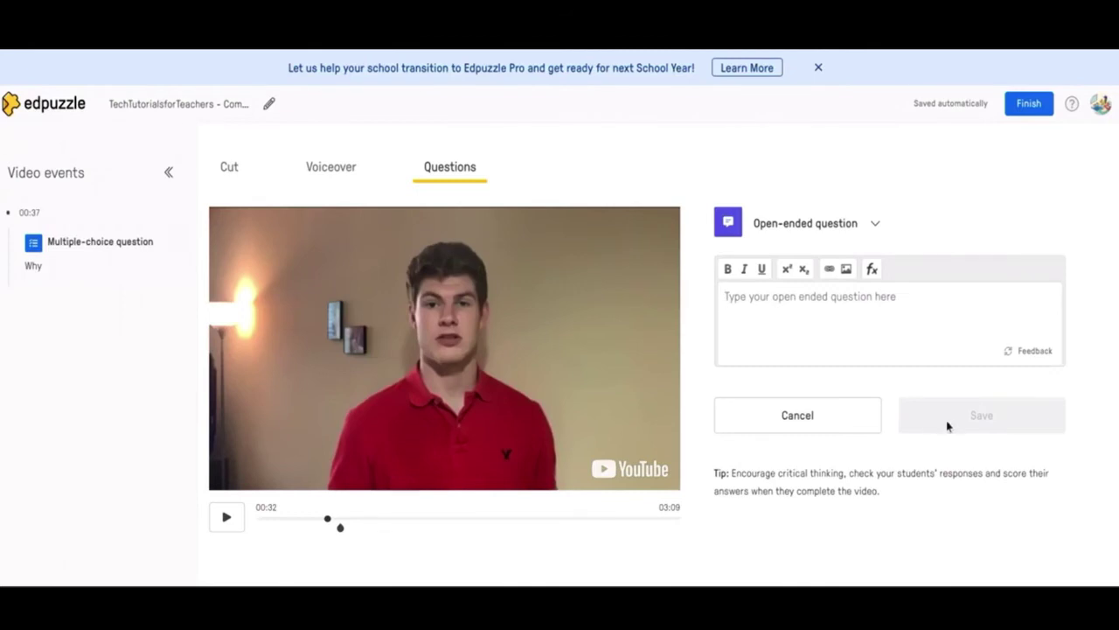
left_click(838, 430)
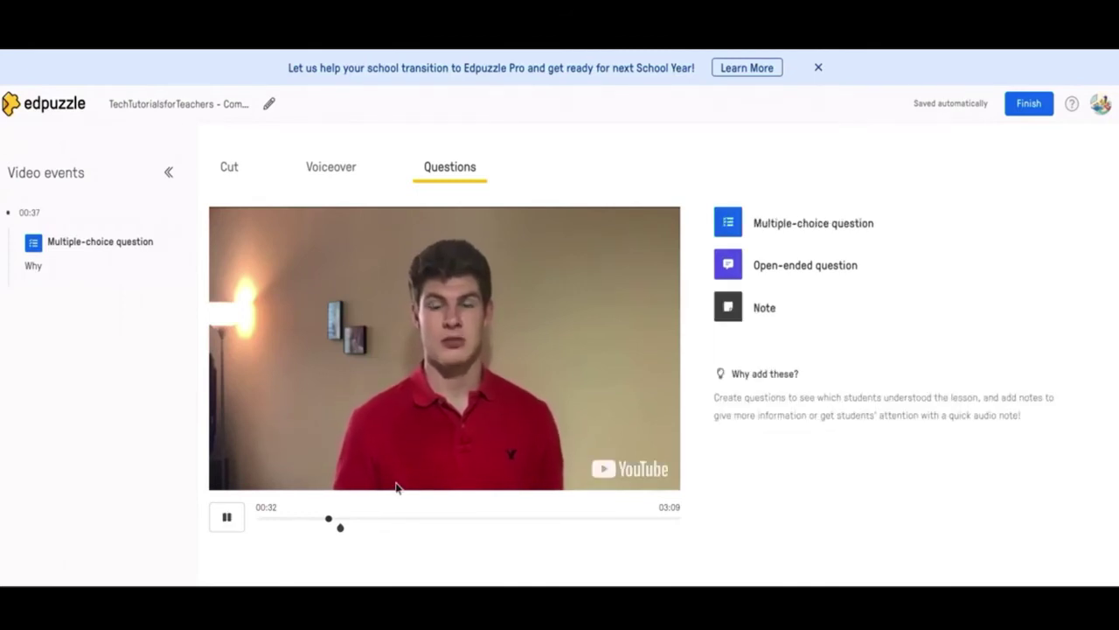
left_click(223, 520)
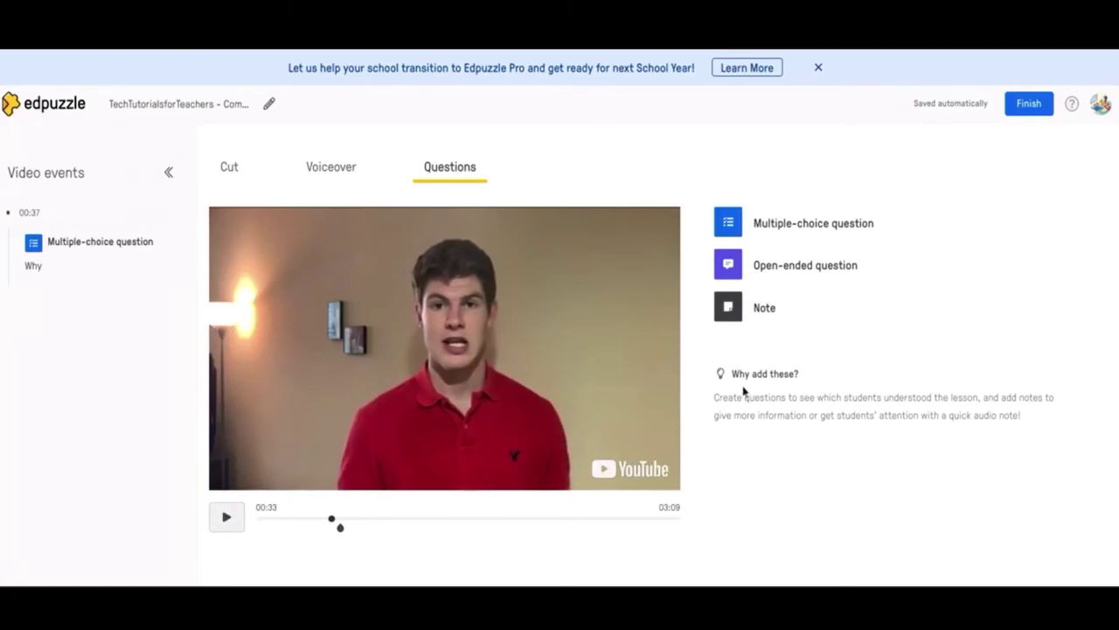
left_click(770, 311)
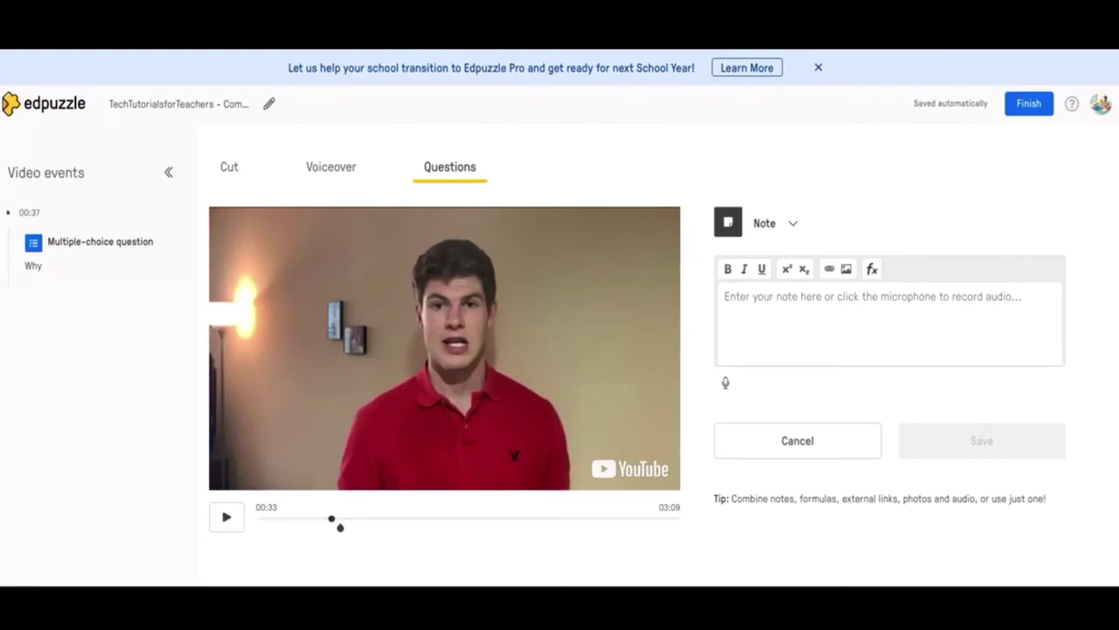
left_click(833, 456)
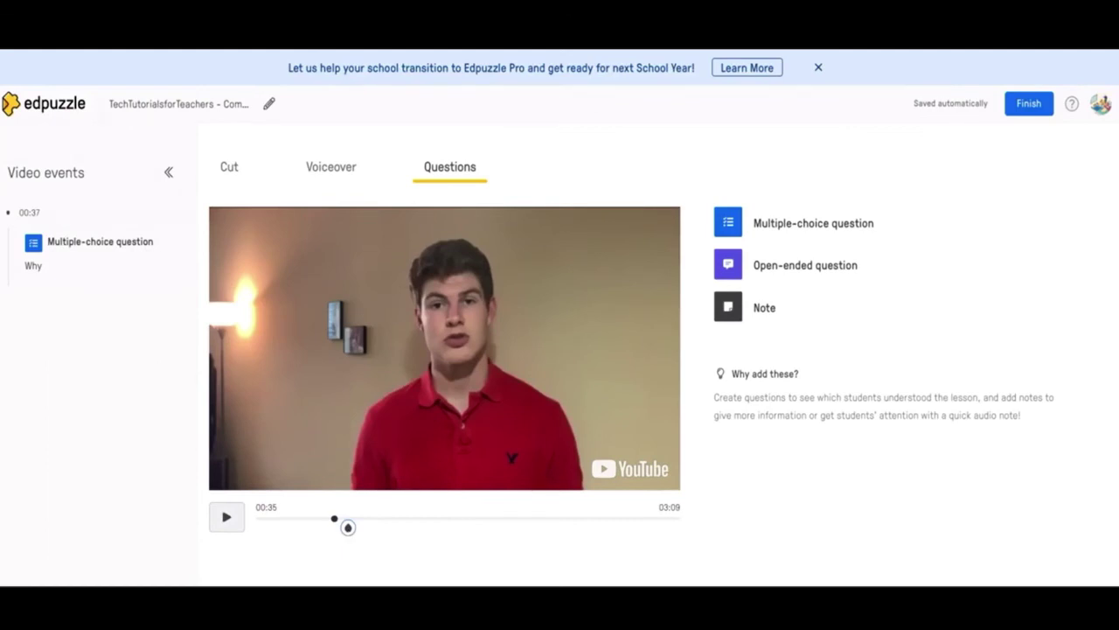
Drag the multiple-choice question to 01:55 and collapse the Video events list
left_click_drag(348, 527, 514, 542)
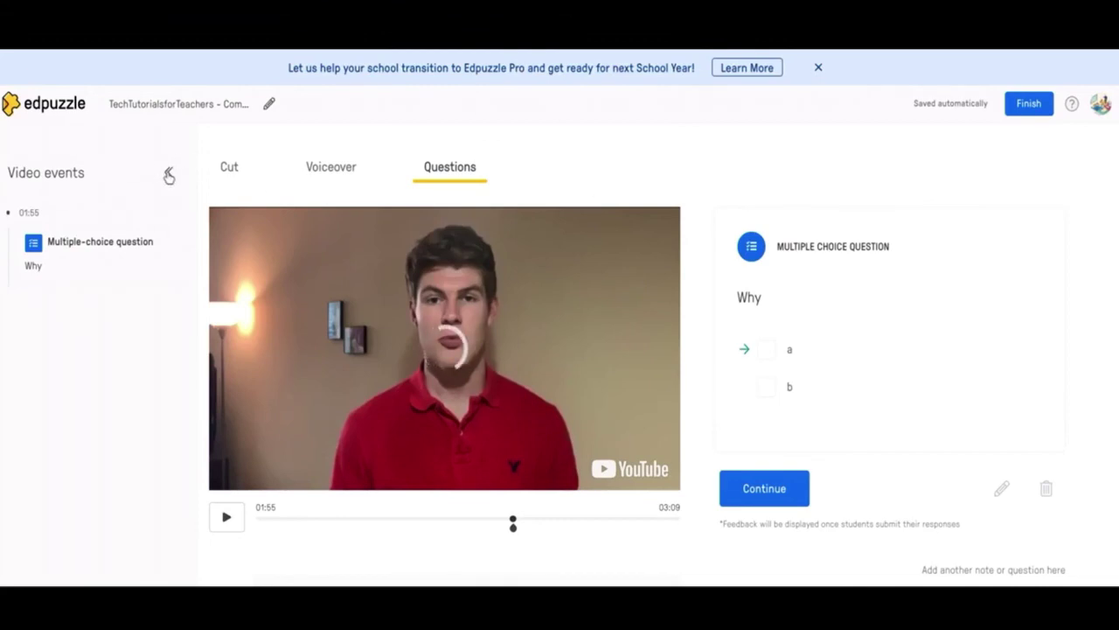
left_click(170, 176)
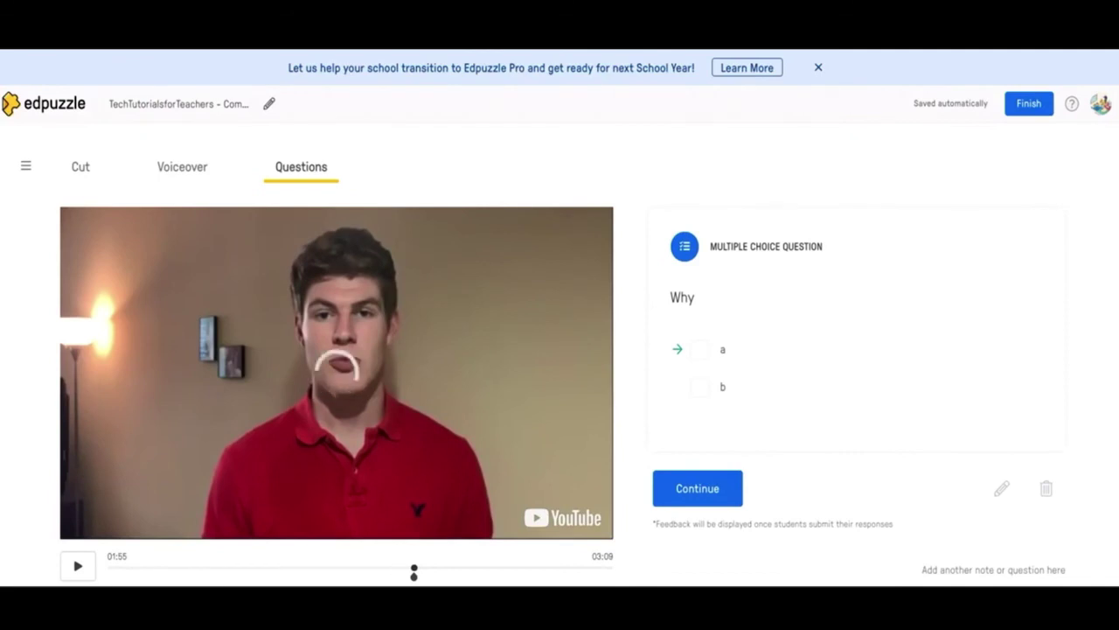
Finish editing and open the video's sharing options to view its public link
left_click(1022, 107)
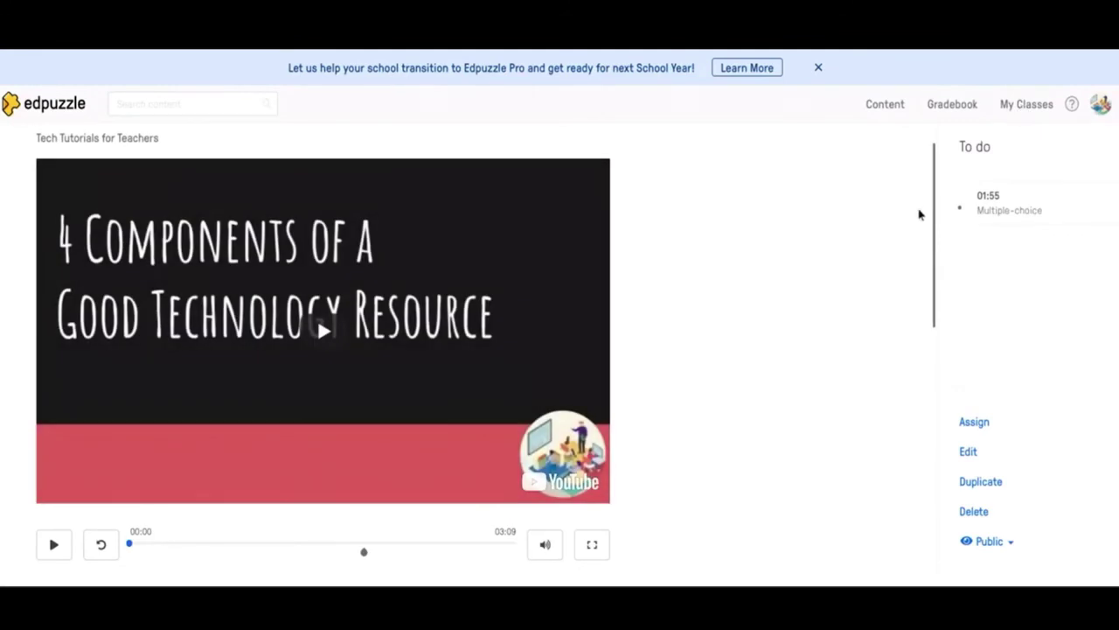
scroll(859, 316, "down", 1)
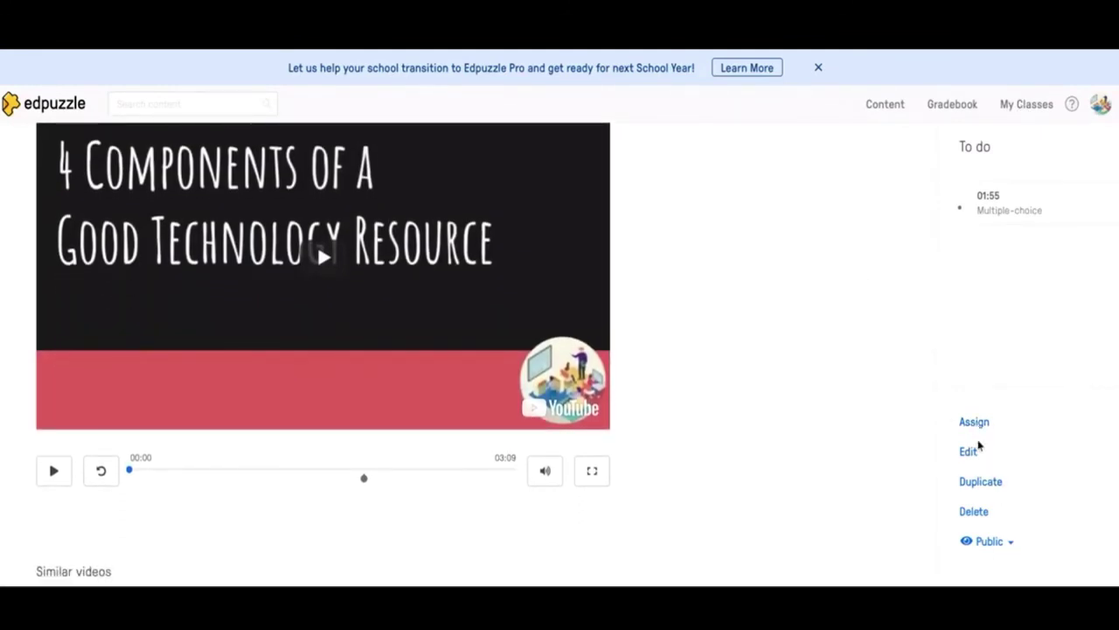
left_click(978, 425)
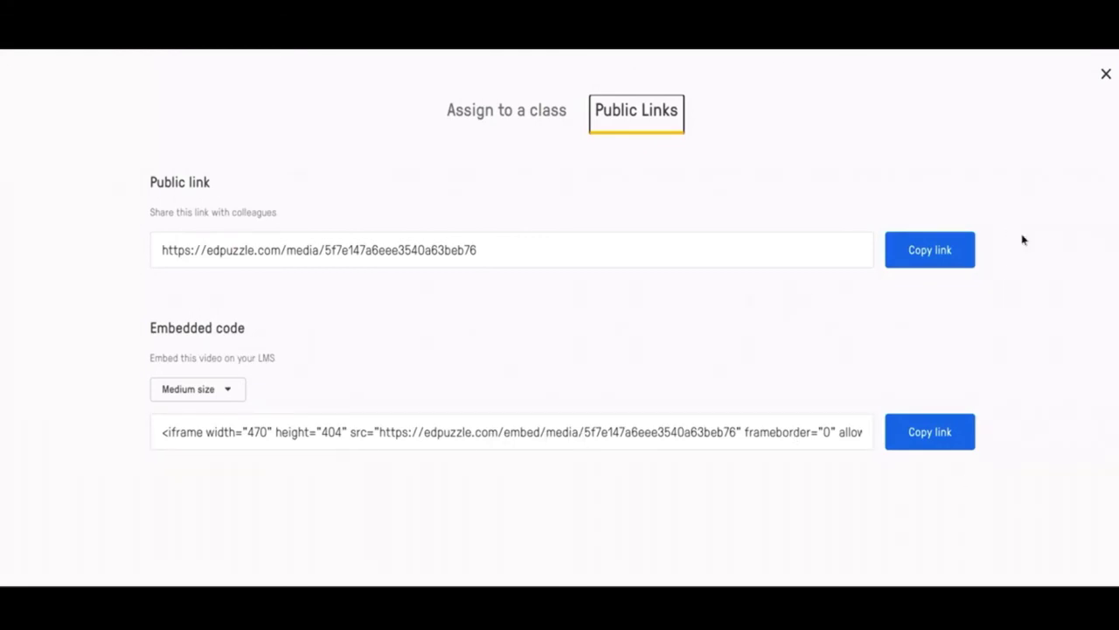
left_click(1106, 75)
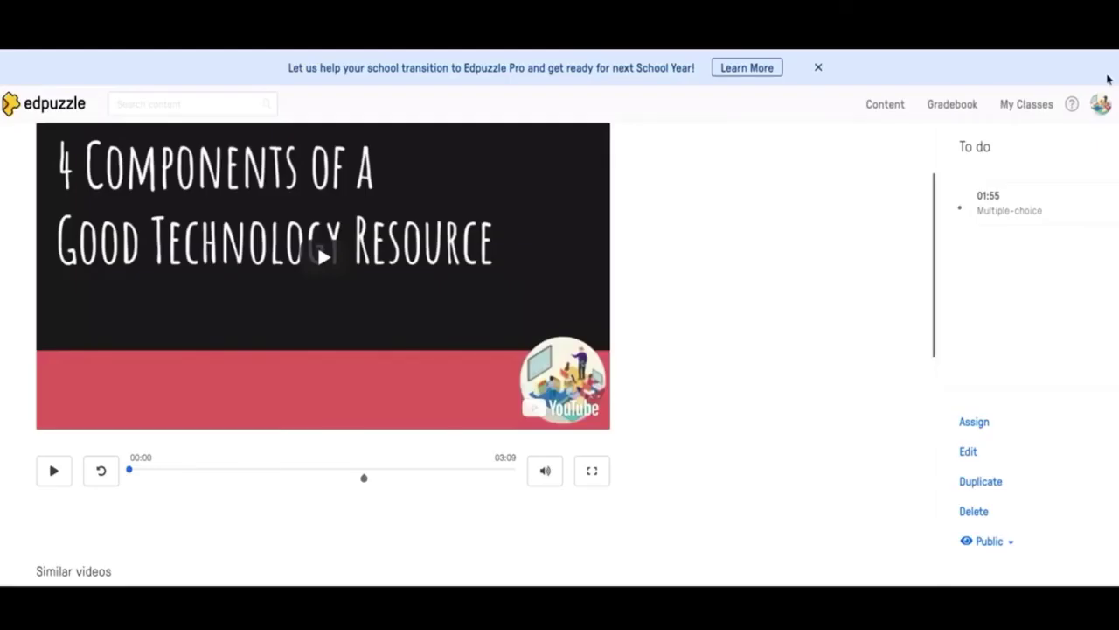